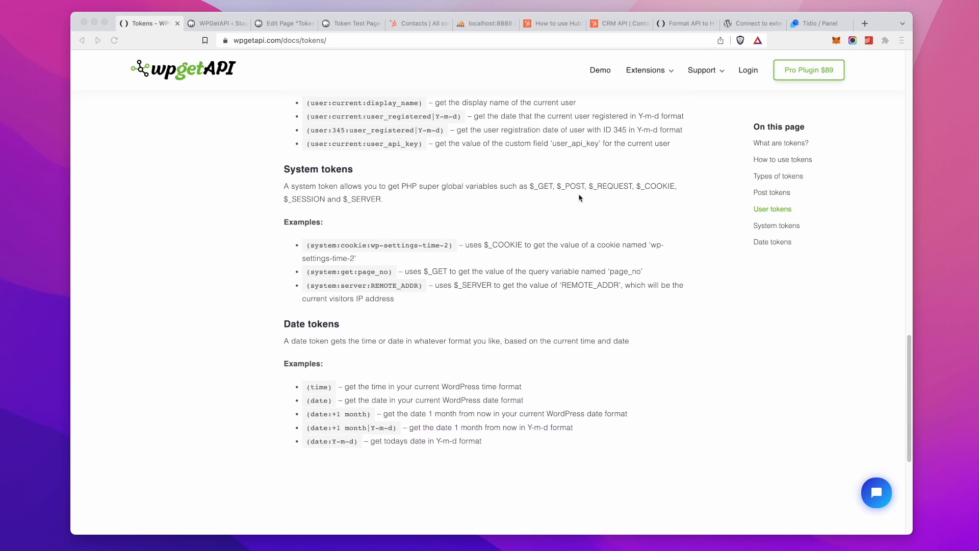
Glance at the HubSpot contacts list, then view WPGetAPI's setup page with the openai and Hubspot APIs.
scroll(546, 187, up, 20)
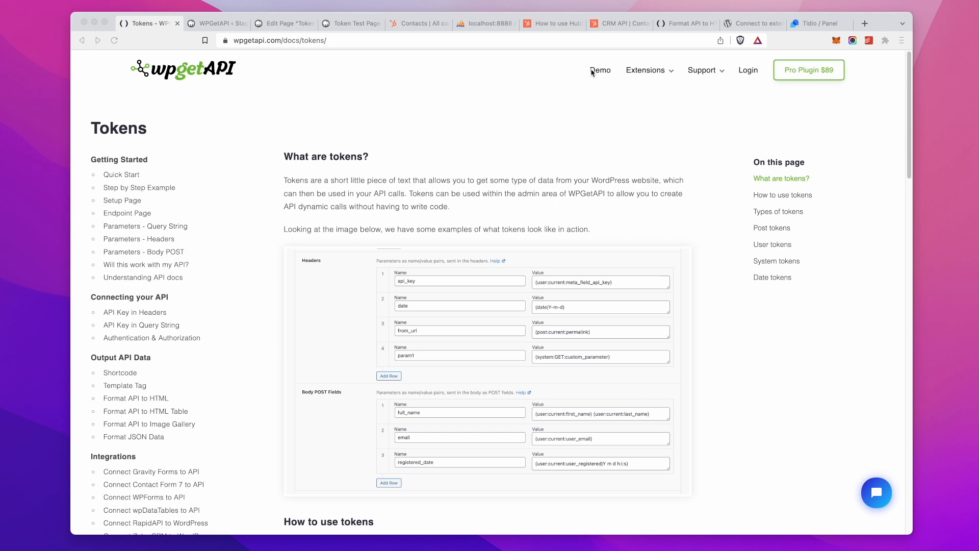
click(421, 23)
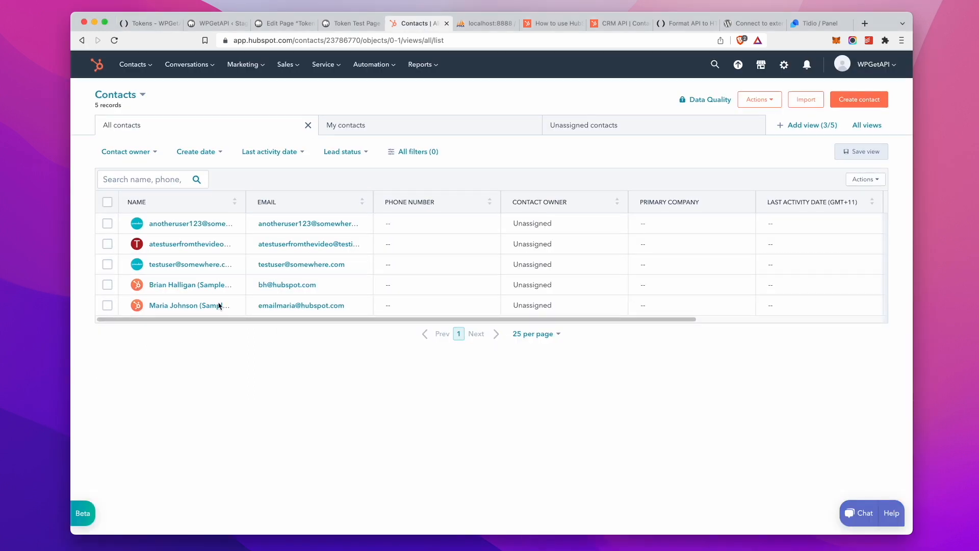
click(210, 24)
scroll(360, 125, down, 3)
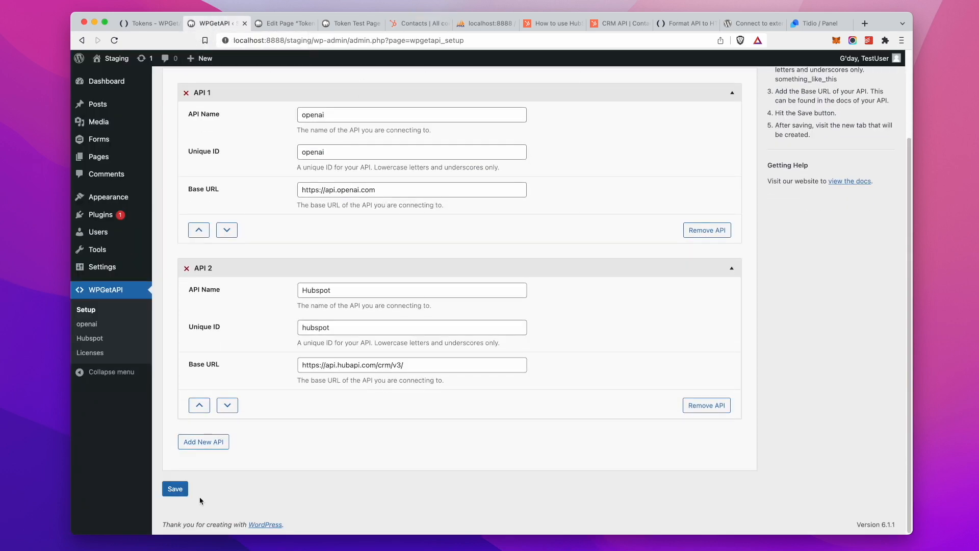
Open the Hubspot API's create_contact endpoint settings and scroll to its Body POST Fields.
scroll(201, 500, up, 5)
click(256, 116)
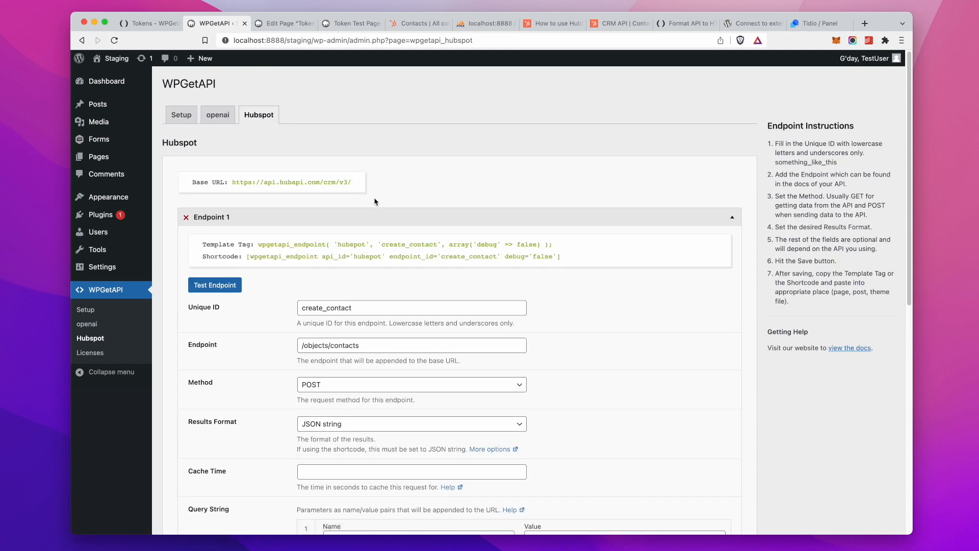
scroll(375, 201, down, 4)
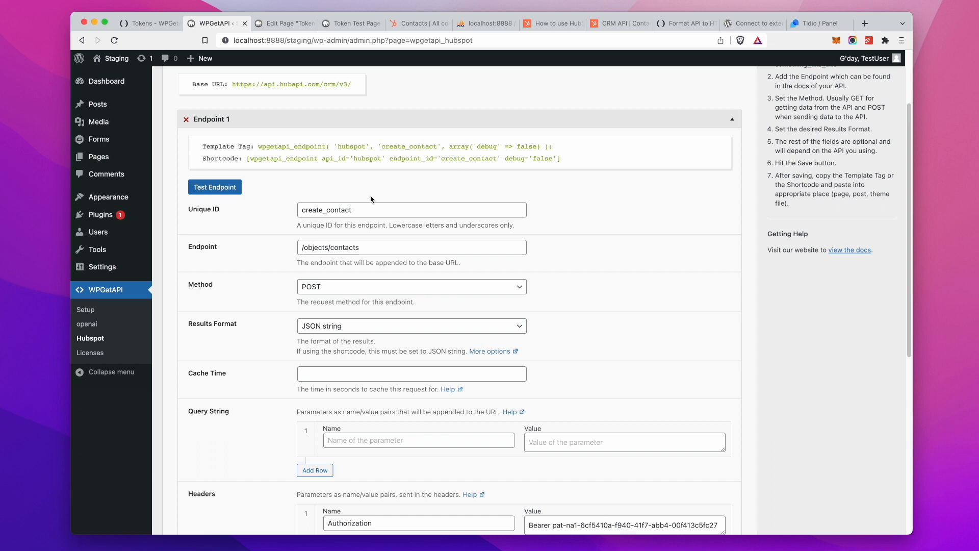
scroll(370, 199, down, 2)
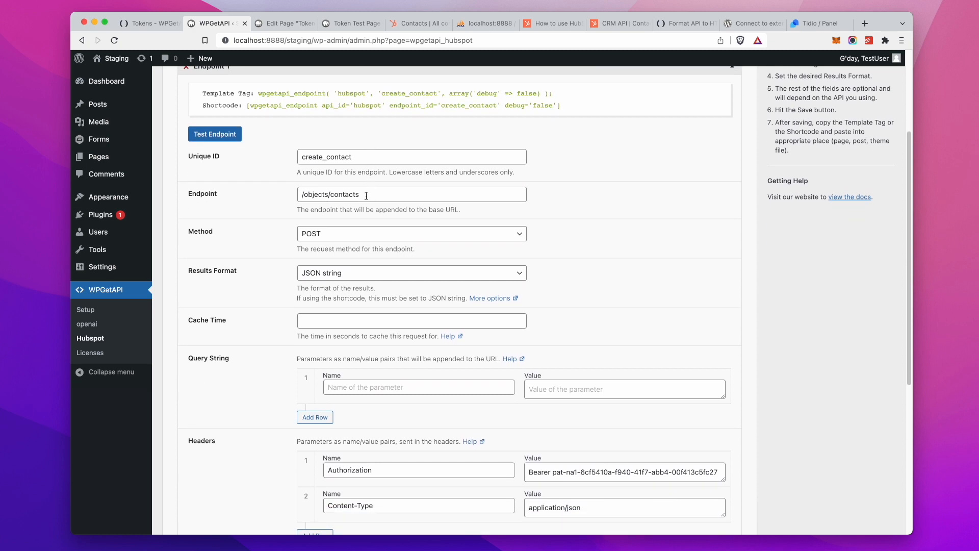
drag(367, 195, 284, 194)
scroll(273, 213, down, 7)
scroll(271, 213, down, 4)
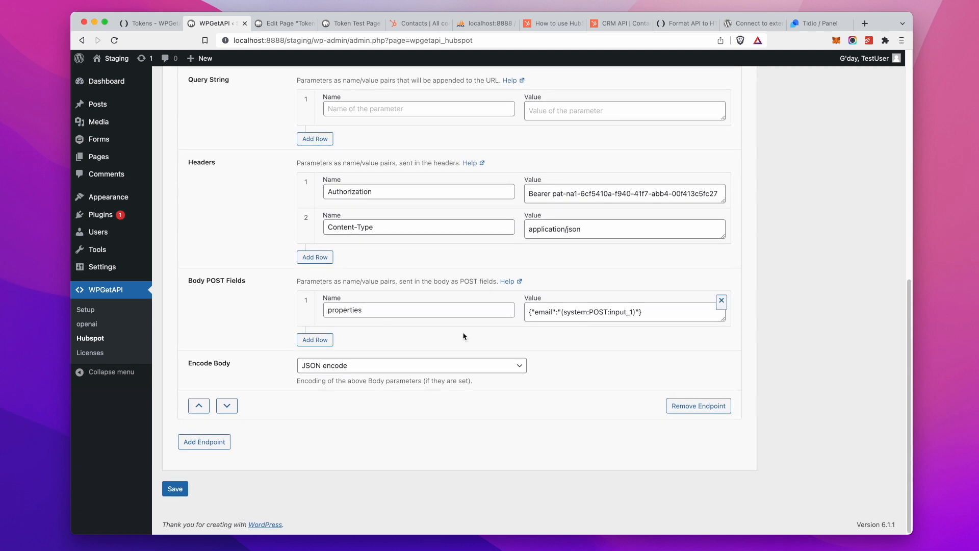
Add and remove an extra body field row, then select the properties value for editing.
click(315, 340)
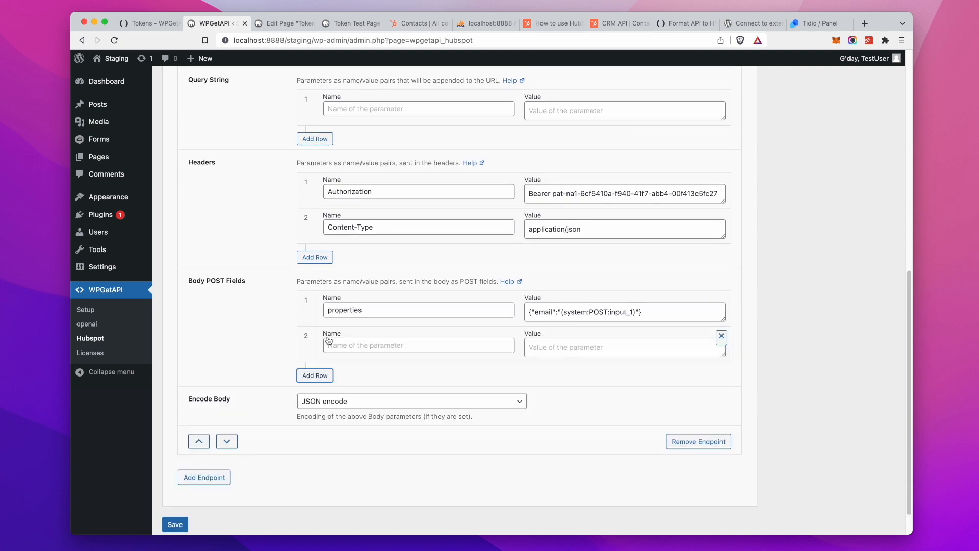
click(722, 339)
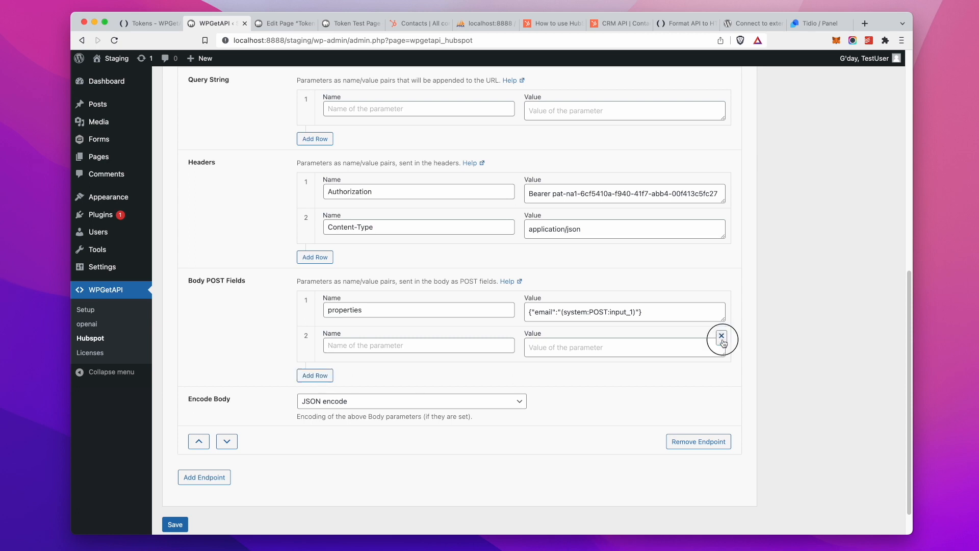
click(638, 312)
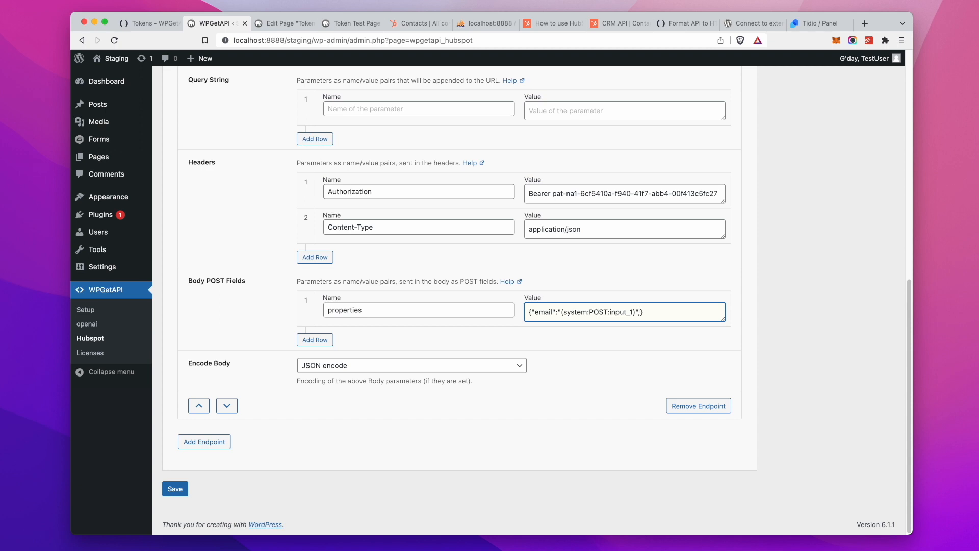
click(551, 23)
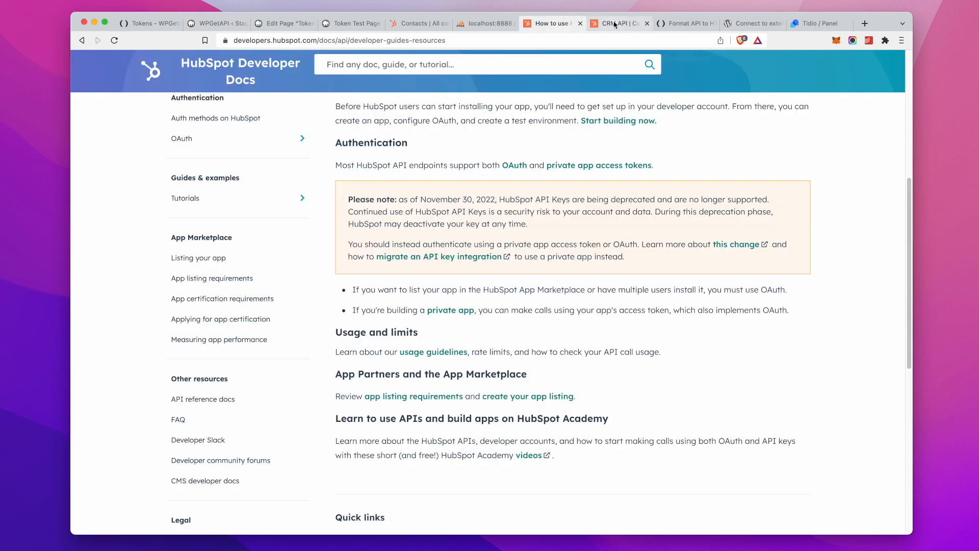
Copy the 'firstname' property name from HubSpot's CRM Contacts POST create example.
click(615, 25)
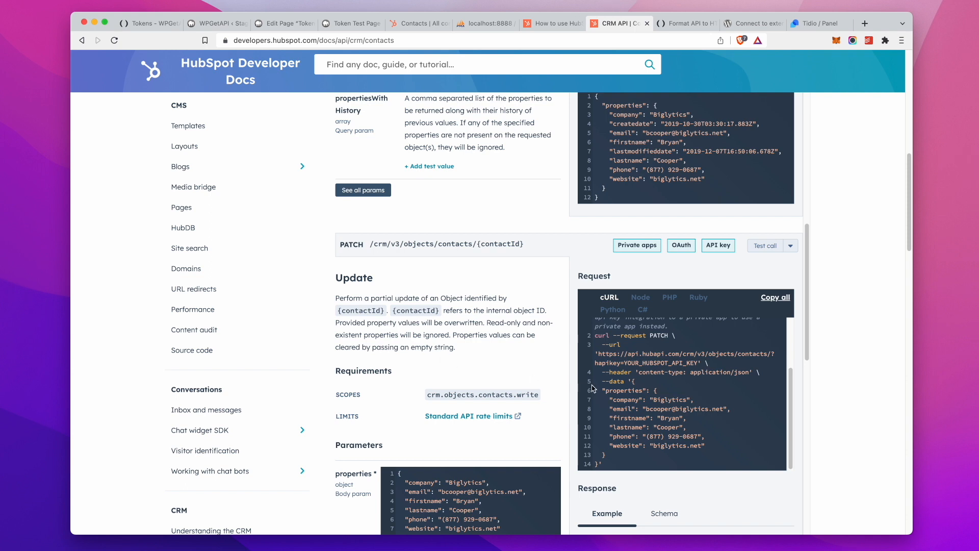
scroll(520, 360, up, 5)
scroll(521, 359, up, 10)
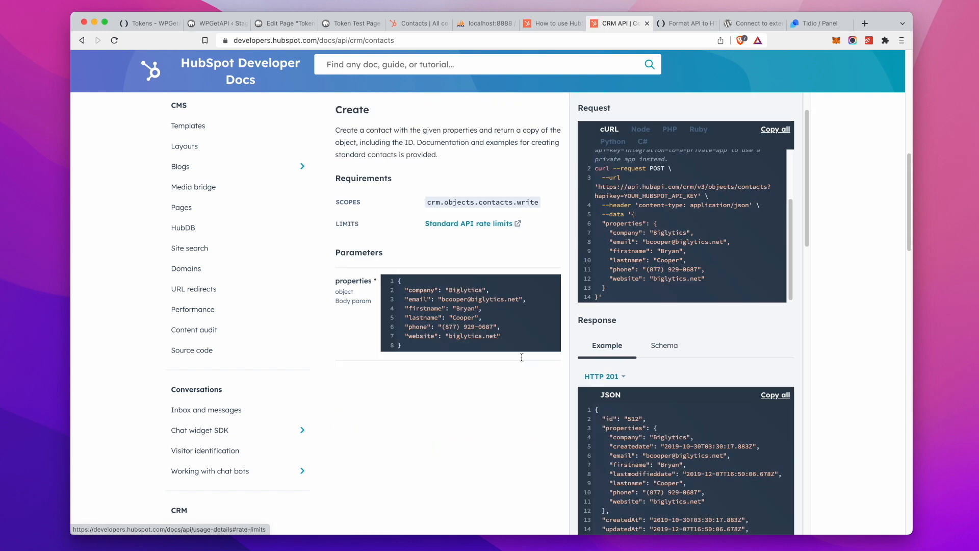
scroll(521, 360, up, 2)
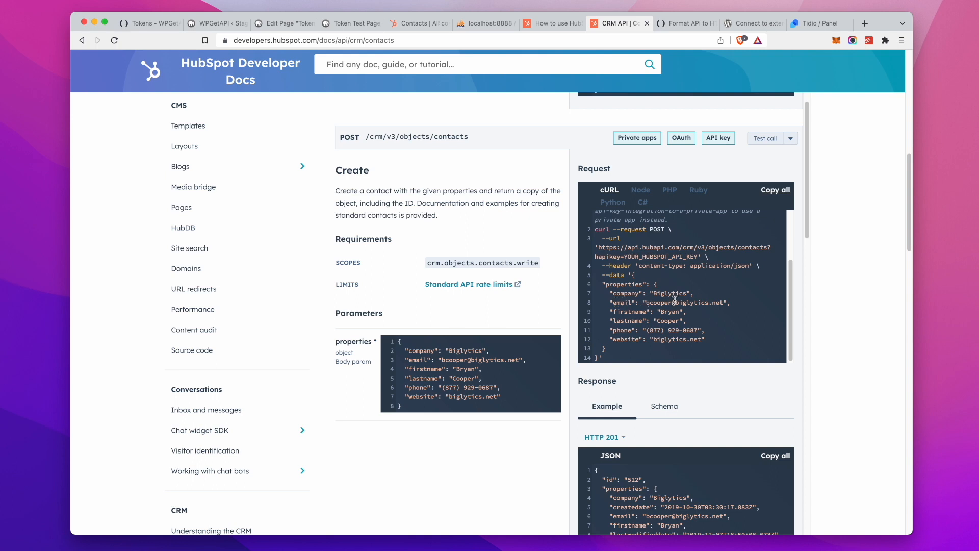
double_click(631, 312)
key(super+c)
Paste 'firstname' after the email entry in the properties value and start a {user:} token.
click(223, 25)
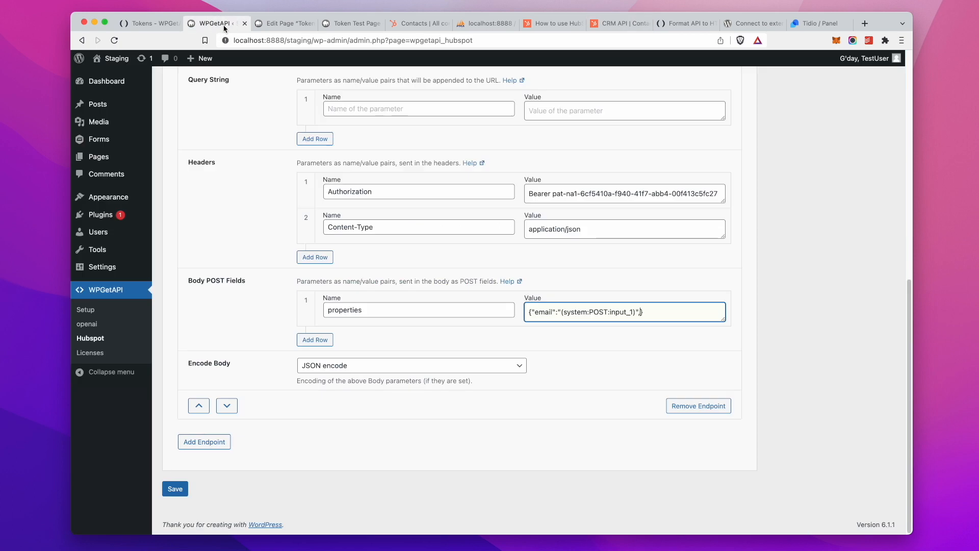
text(")
key(super+v)
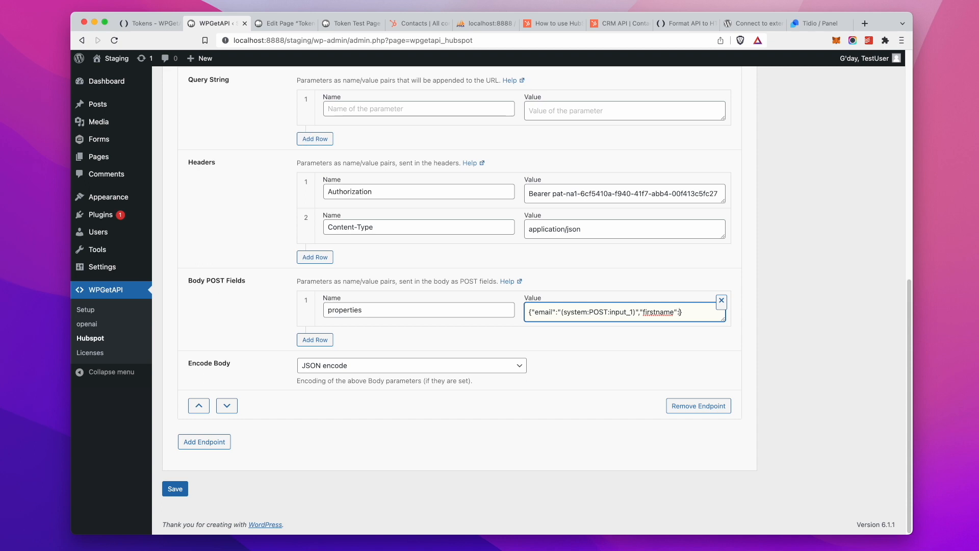
text("{}user:)
Check the WPGetAPI Tokens documentation for the user token syntax.
click(147, 23)
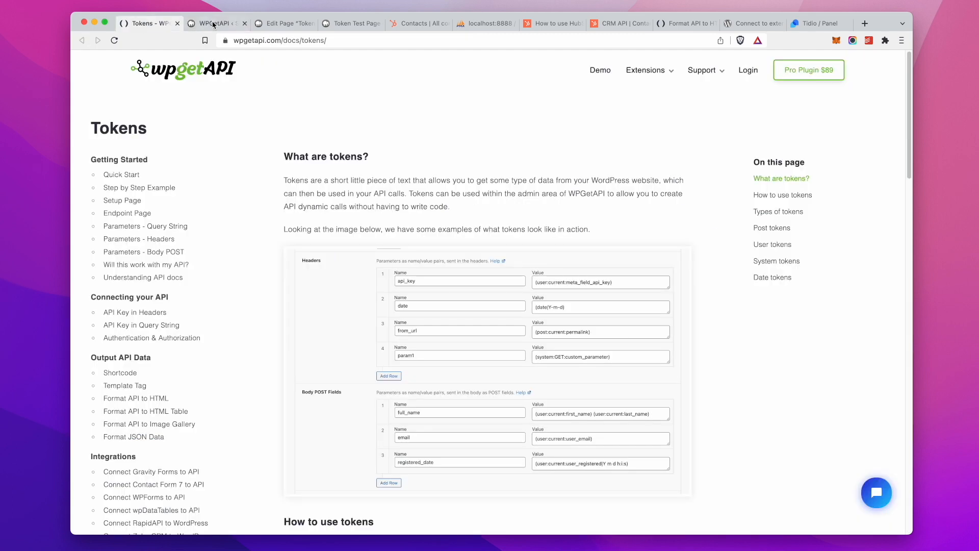
scroll(348, 295, down, 3)
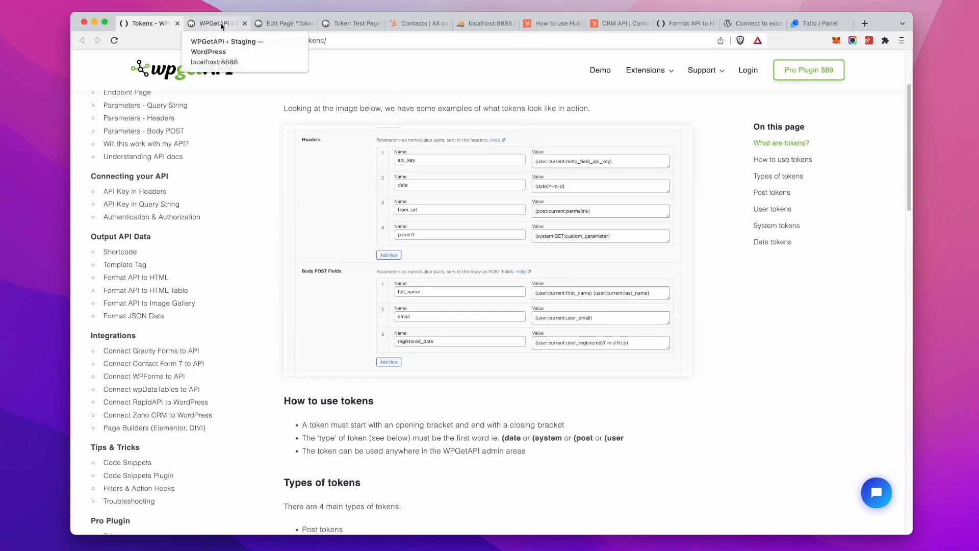
click(217, 23)
Complete the firstname value as the user:current:first_name token.
text(curren)
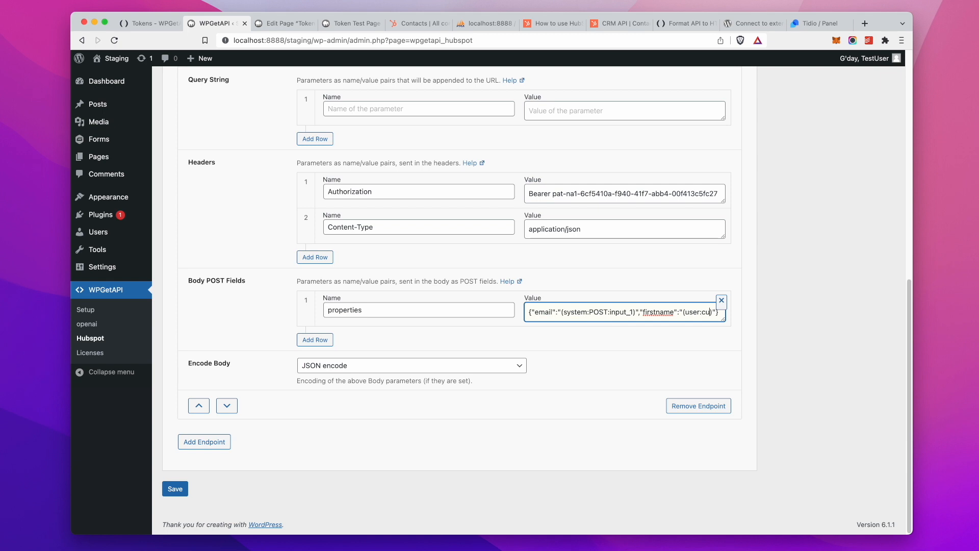
text(tfirst_)
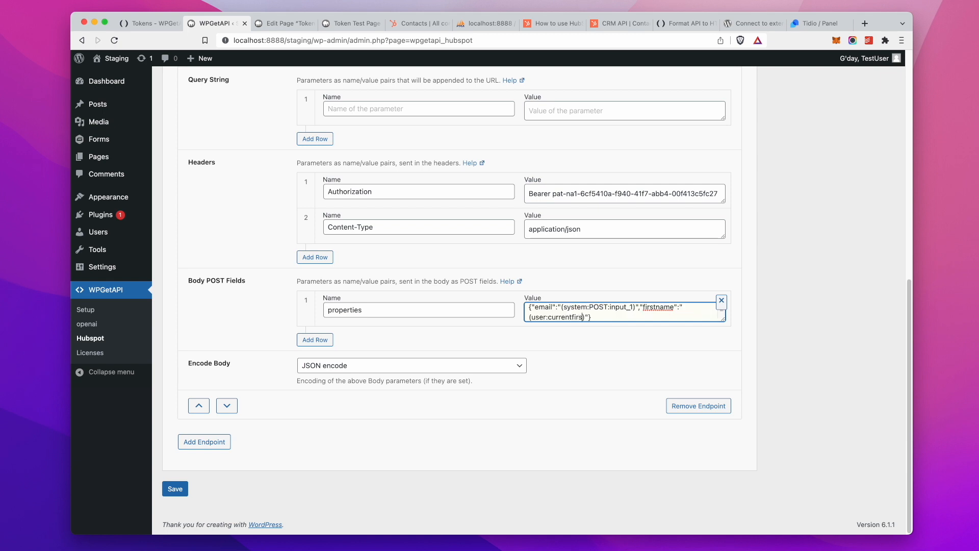
text(name)
click(571, 317)
text(:)
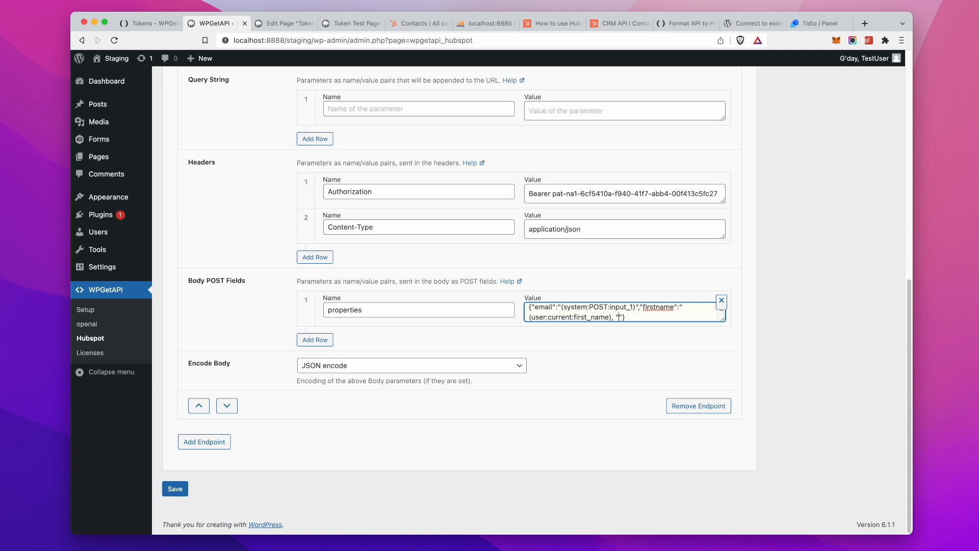
Add a lastname property mapped to the user:current:last_name token.
text(lastname":)
text())
drag(610, 318, 531, 314)
key(cmd+c)
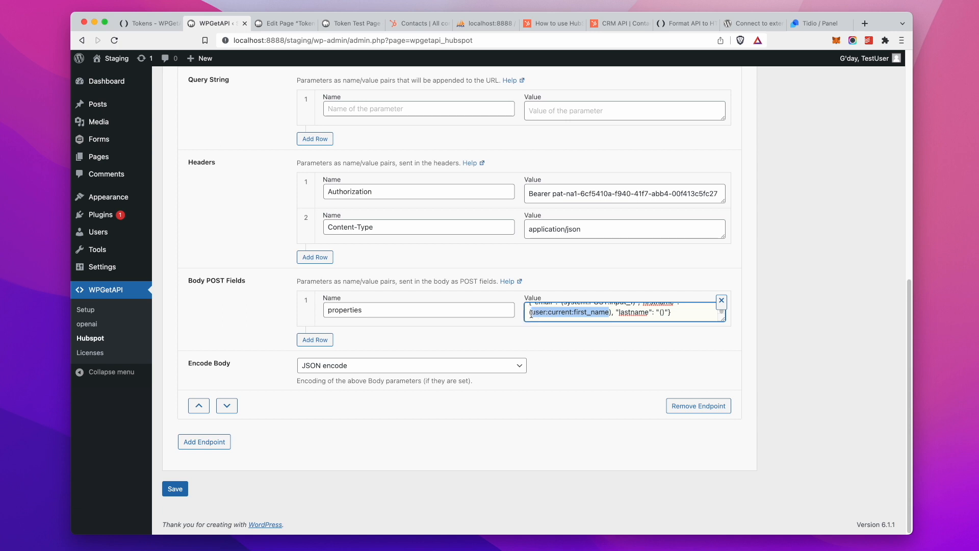
click(662, 313)
key(cmd+v)
drag(723, 319, 722, 378)
drag(588, 334, 573, 334)
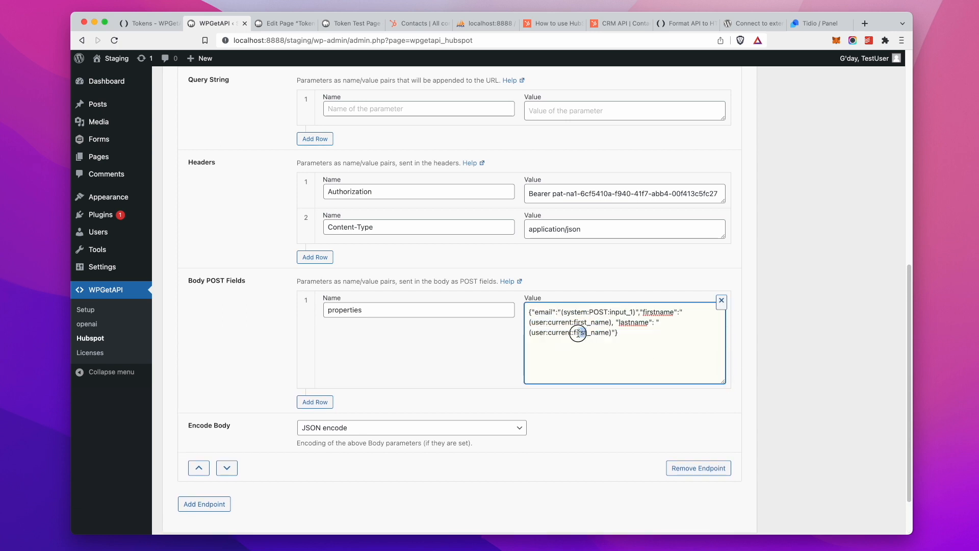
text(last)
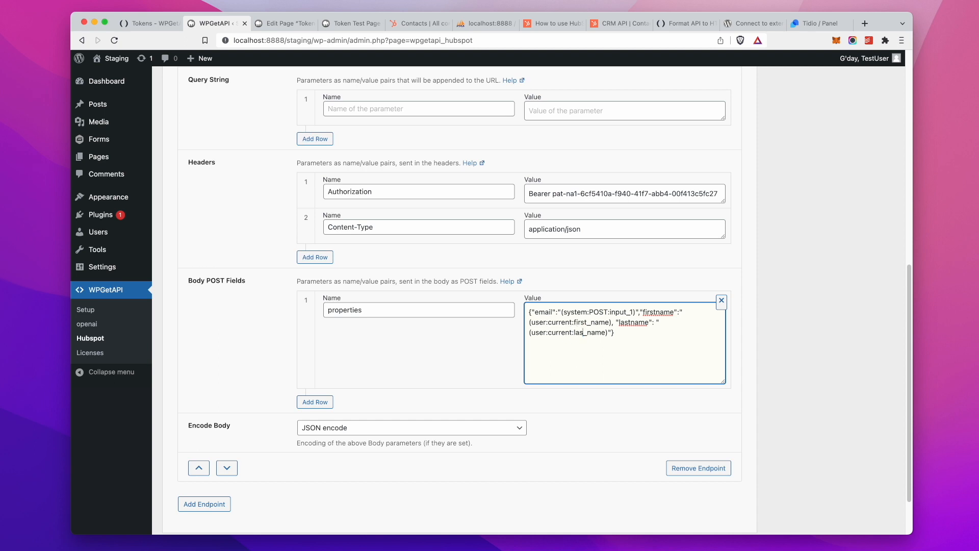
Save the Hubspot endpoint settings and go to the Gravity Forms list.
scroll(249, 505, down, 2)
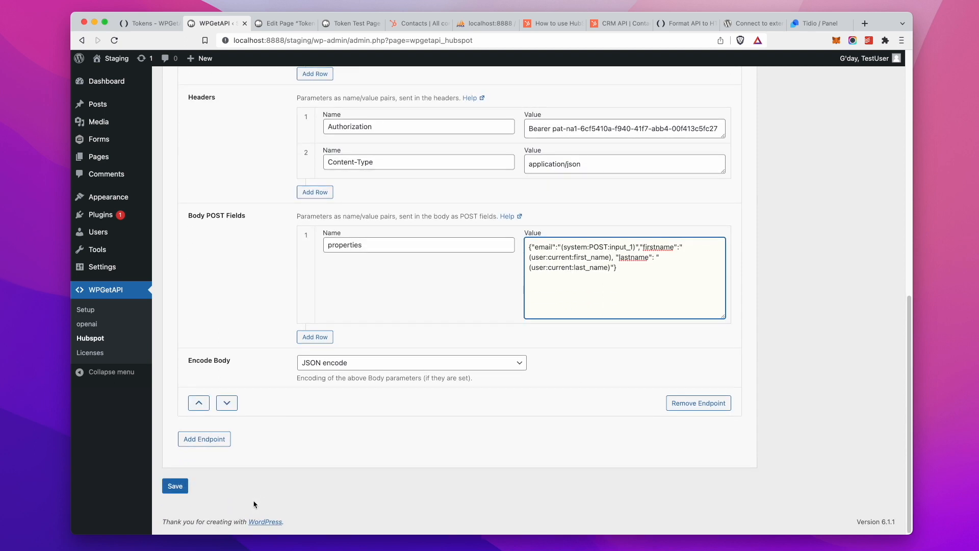
click(175, 490)
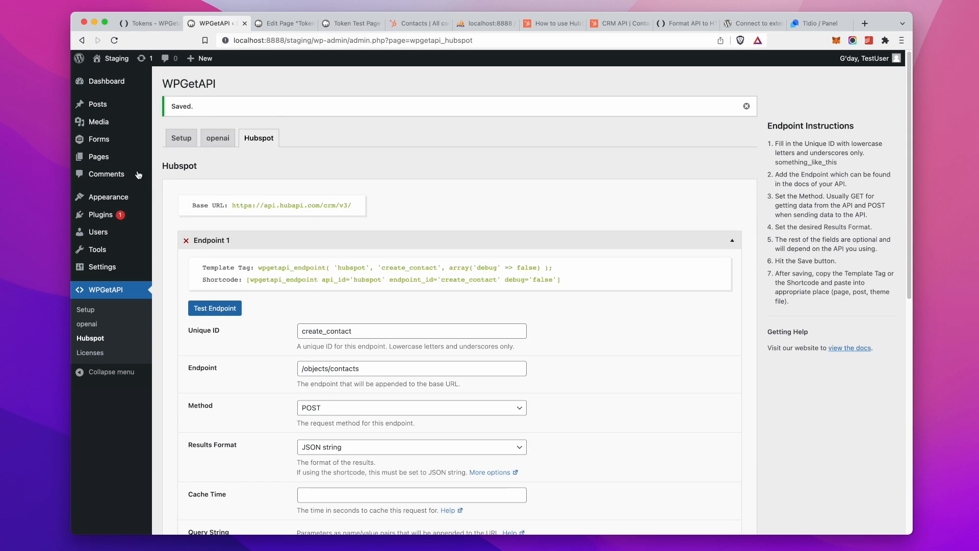
click(100, 141)
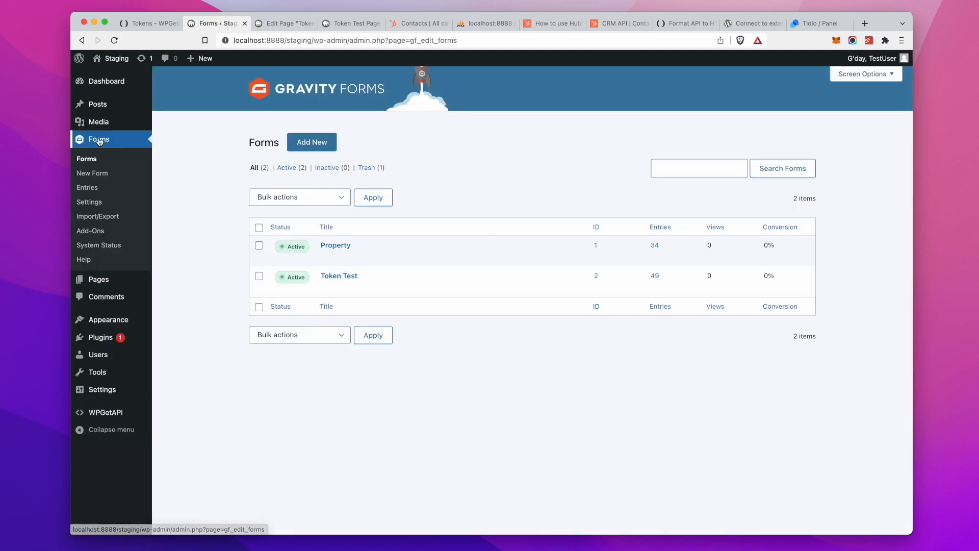
Open the Token Test form and choose Confirmations from its Settings menu.
click(346, 277)
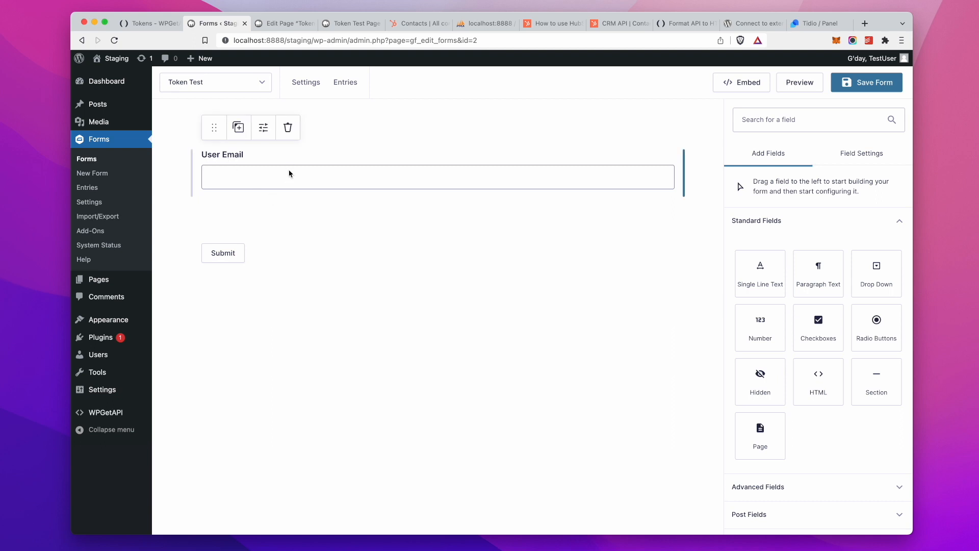
mouse_move(305, 82)
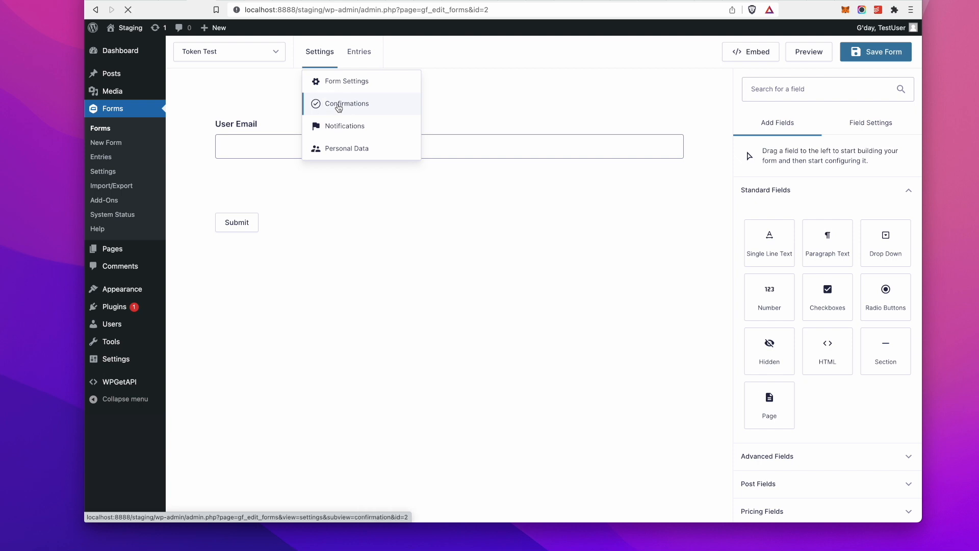
click(340, 104)
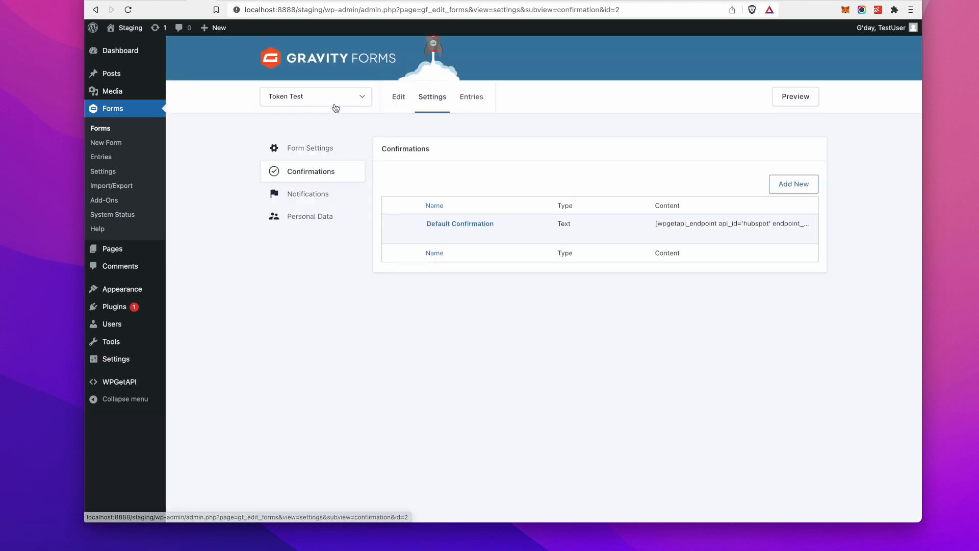
Open the Default Confirmation, then open WPGetAPI's Hubspot endpoint settings in a new tab.
click(471, 226)
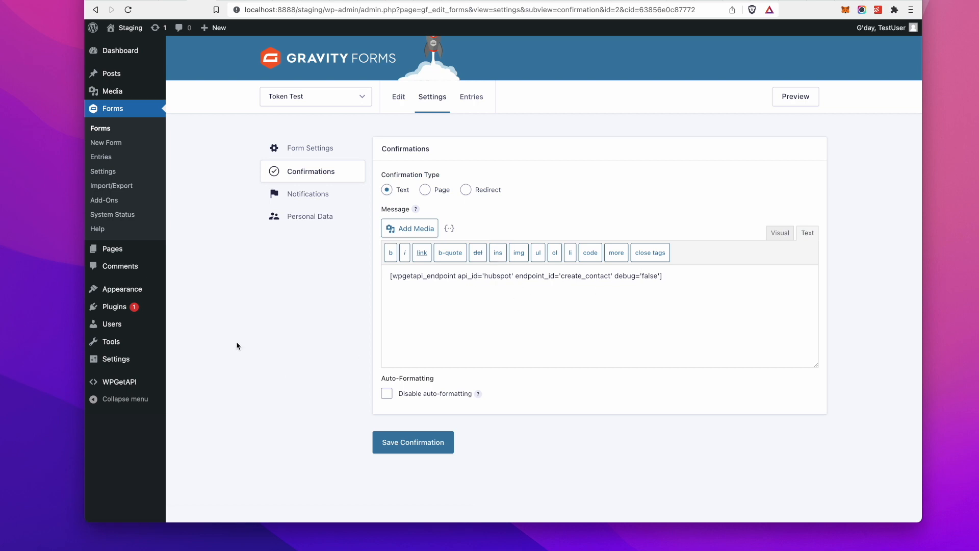
mouse_move(123, 384)
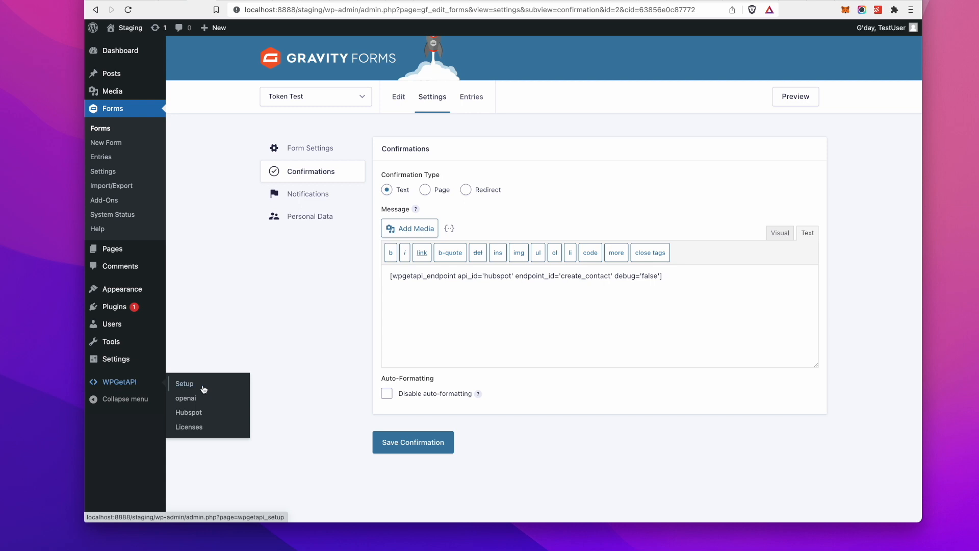
right_click(188, 415)
click(230, 418)
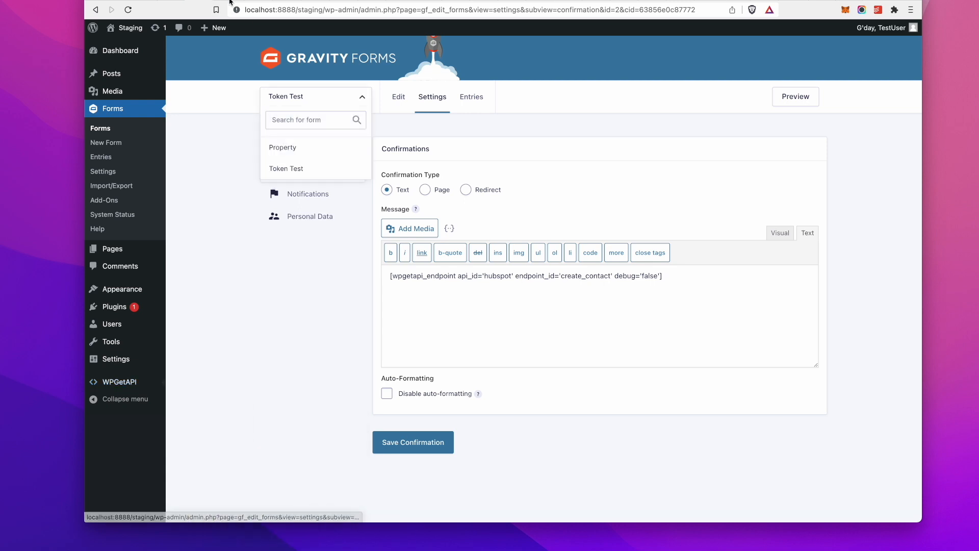
click(229, 1)
scroll(262, 316, down, 5)
Select the create_contact shortcode shown under Endpoint 1.
scroll(262, 315, up, 5)
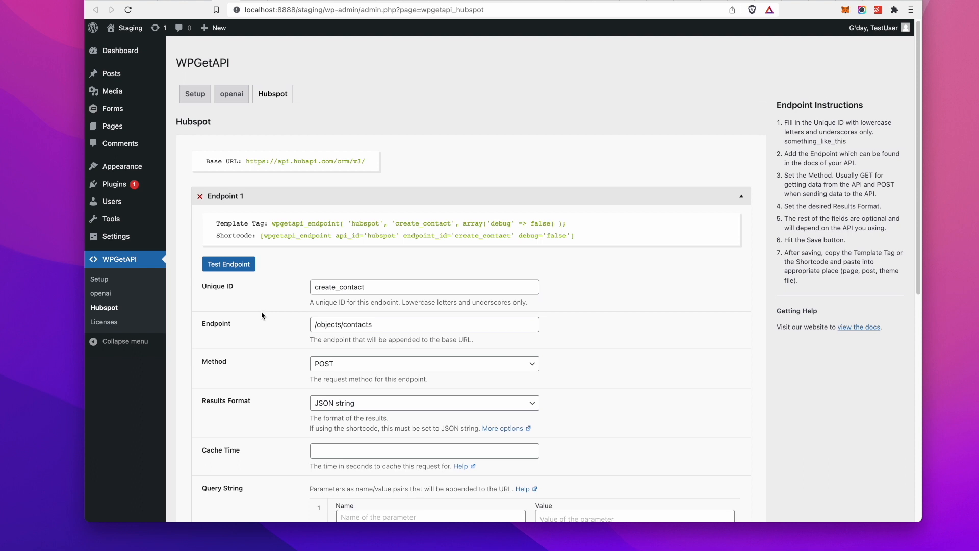
scroll(261, 315, down, 1)
drag(261, 225, 579, 225)
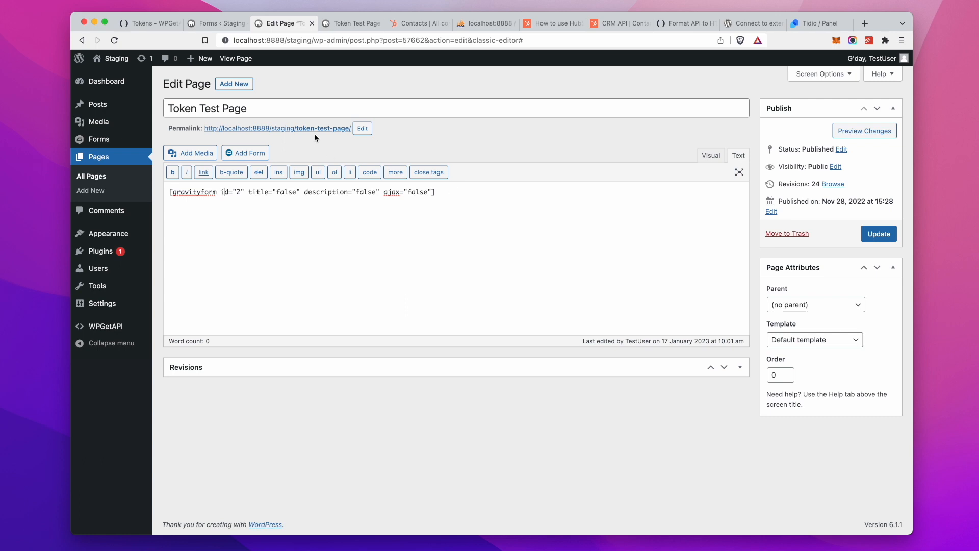
Reload the Token Test Page and inspect the User Email field, confirming its name is input_1.
click(357, 24)
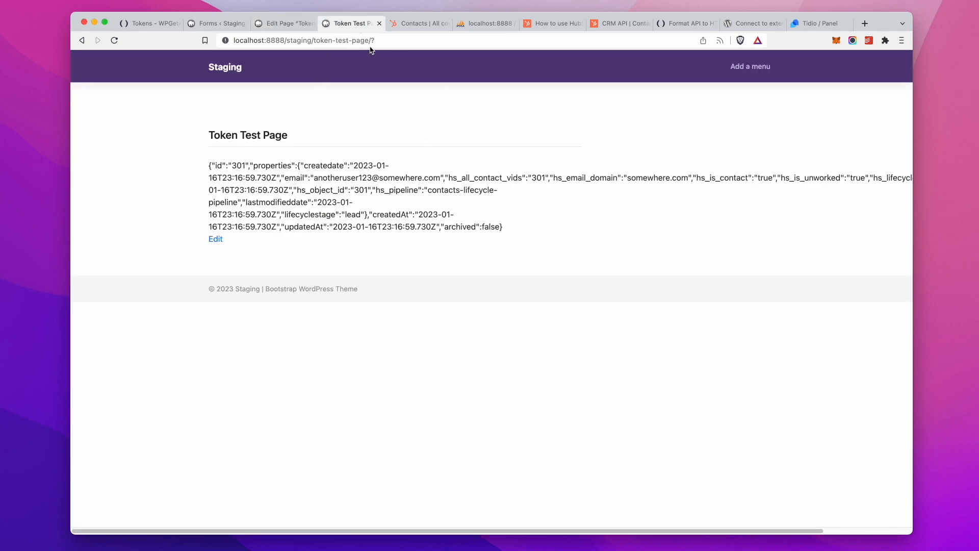
click(397, 40)
key(Return)
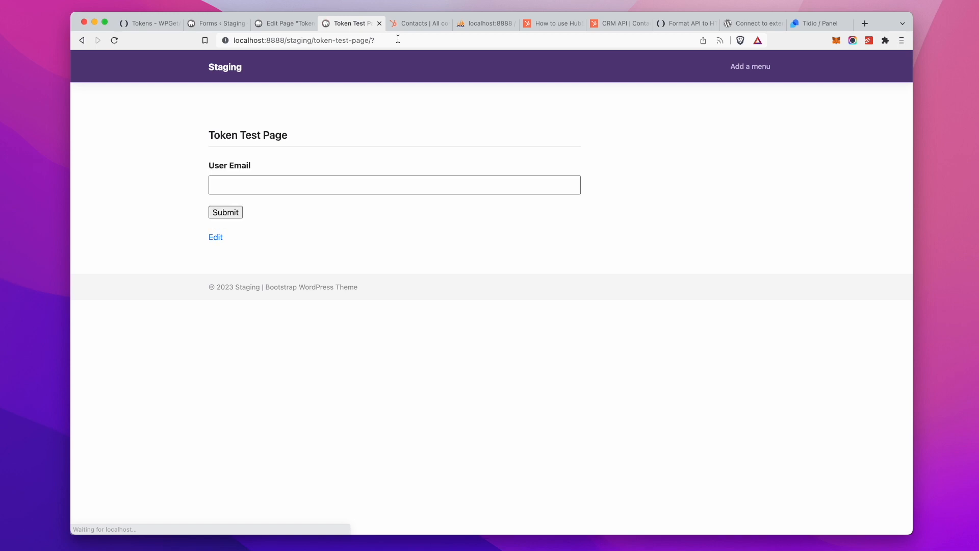
right_click(288, 186)
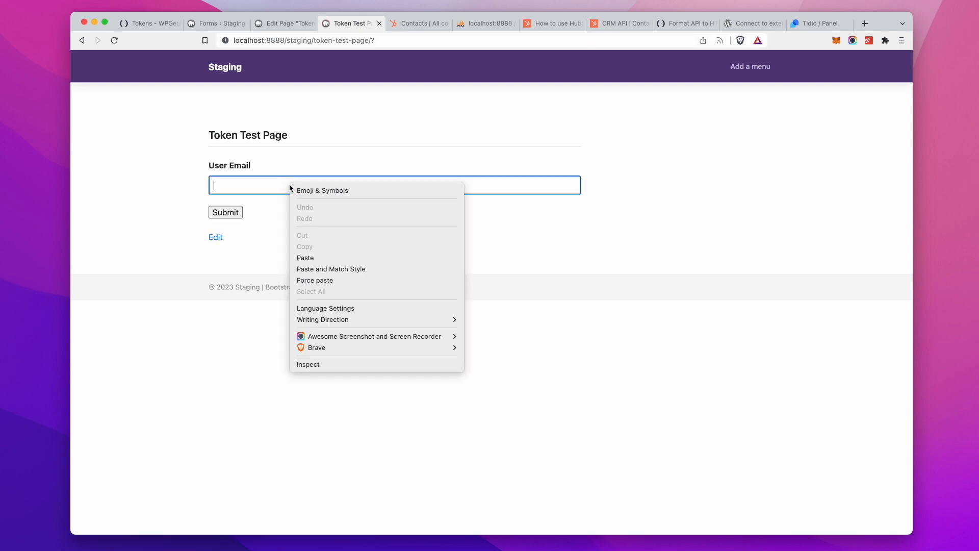
click(354, 362)
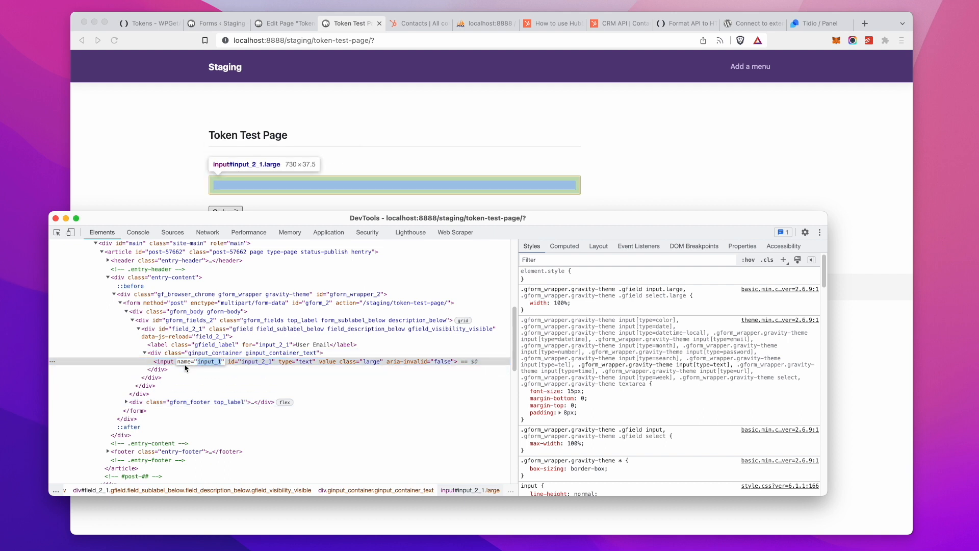
click(240, 380)
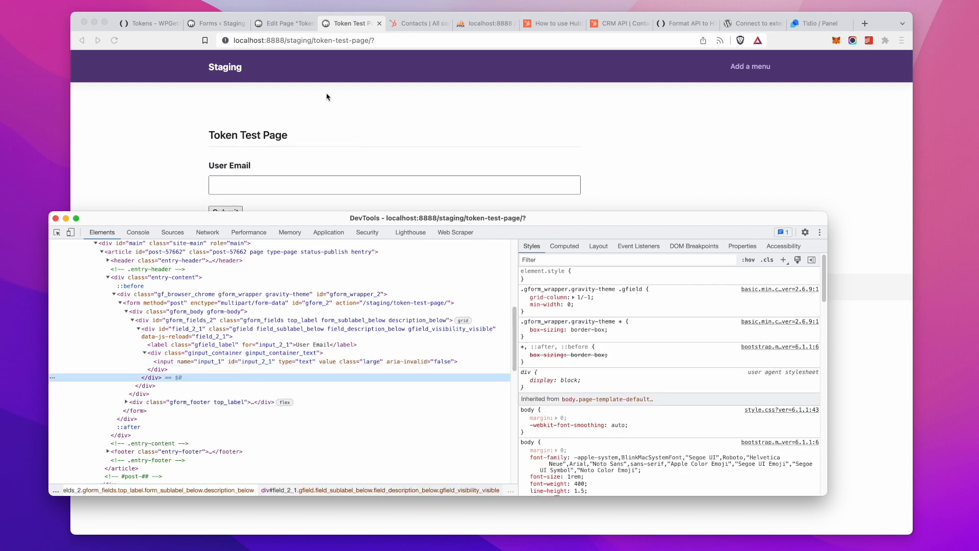
click(350, 94)
click(281, 24)
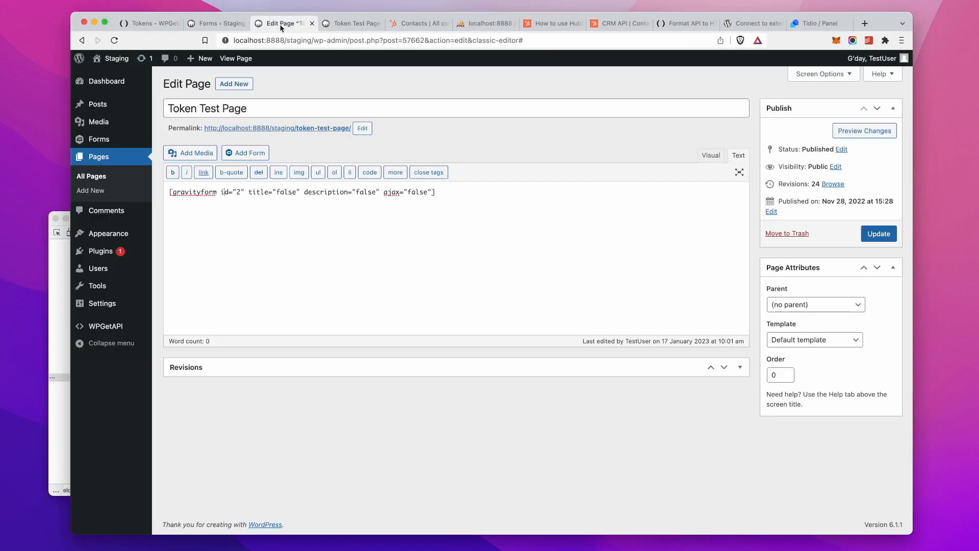
Enlarge the Hubspot body value box to review the email's system:POST token.
click(219, 24)
scroll(725, 359, down, 10)
drag(723, 321, 725, 391)
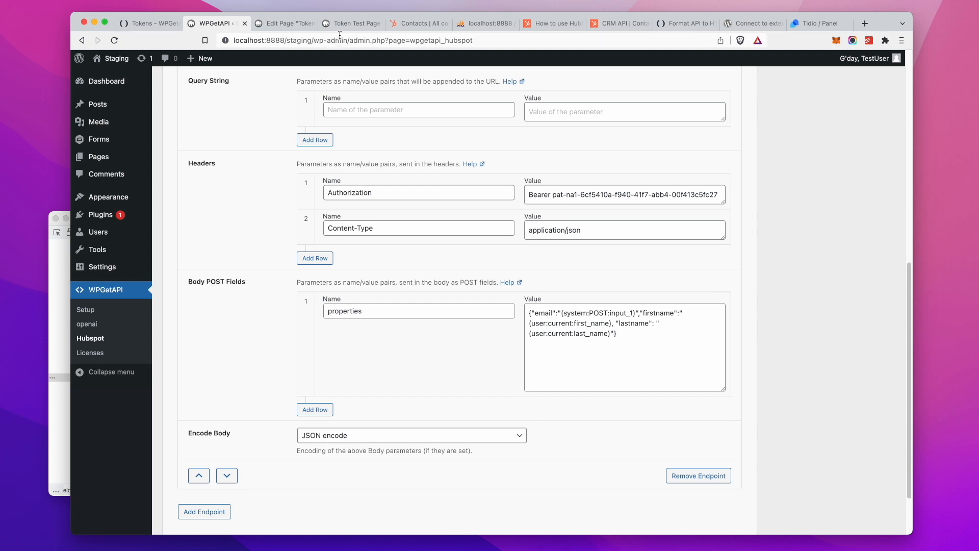
click(351, 24)
Submit the Token Test form with a test email address, then check HubSpot's contacts list.
click(282, 185)
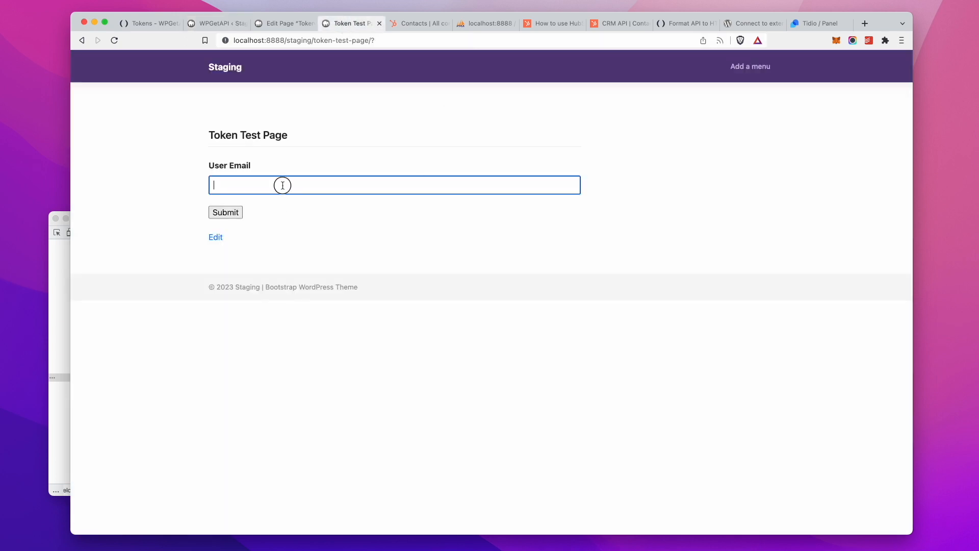
text(mytest12)
text(sestingthis.com)
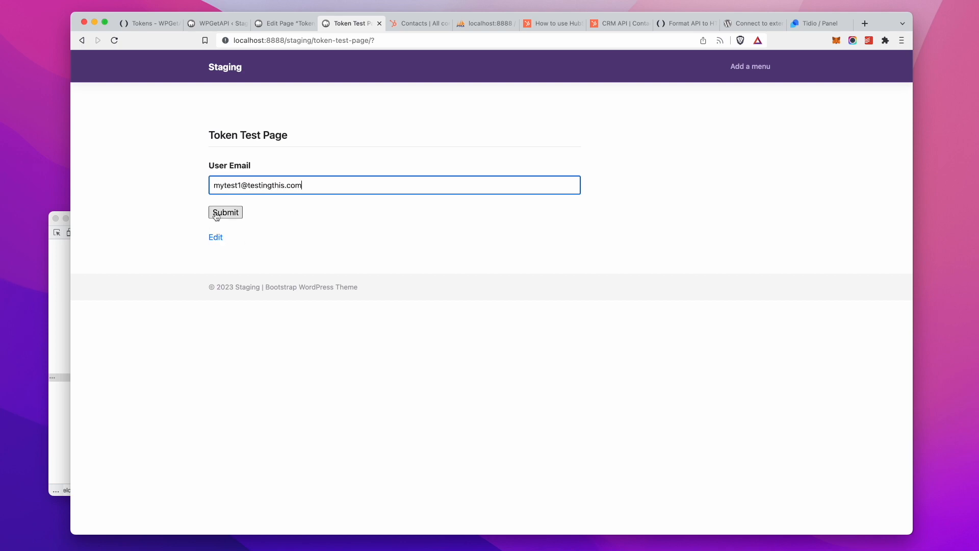
click(223, 213)
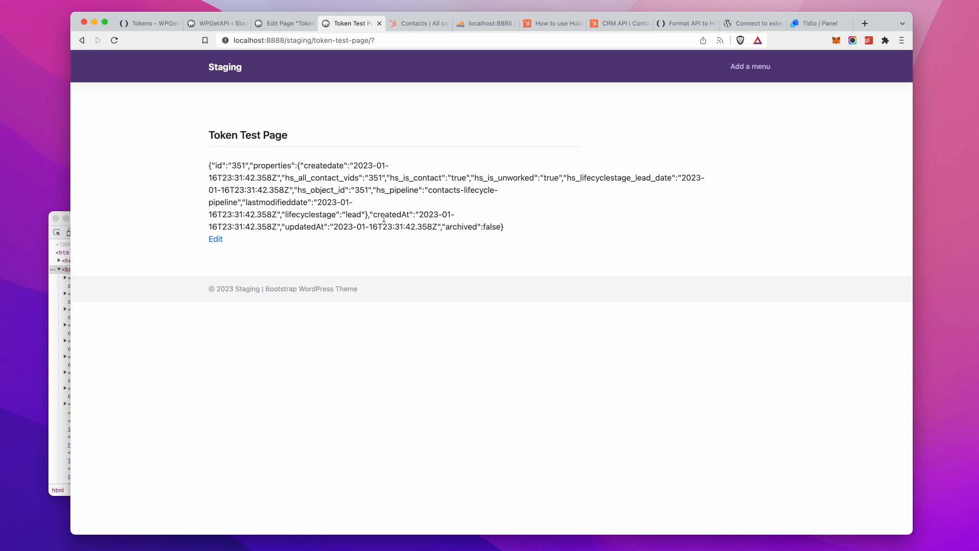
click(416, 23)
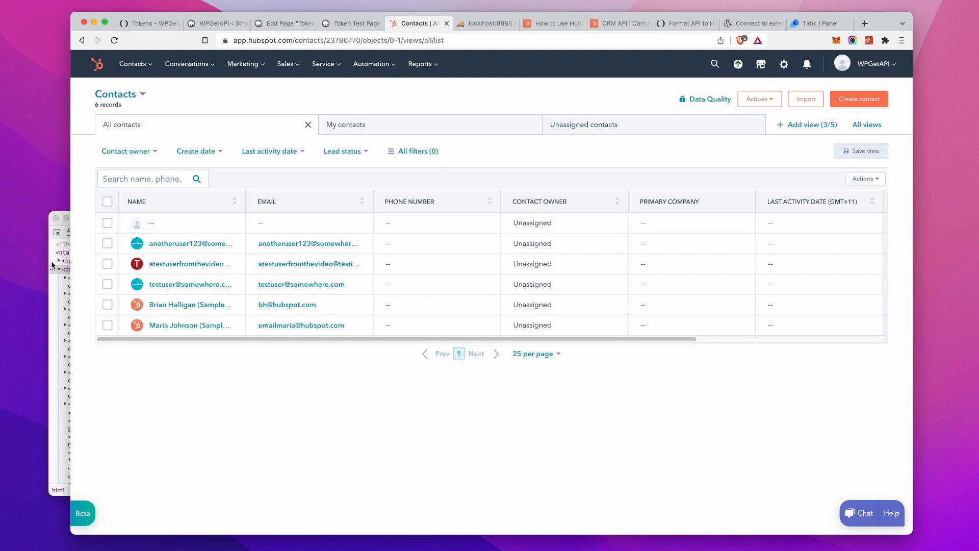
Add the missing closing double quote after the first_name token in the Hubspot body JSON and save the endpoint.
click(214, 26)
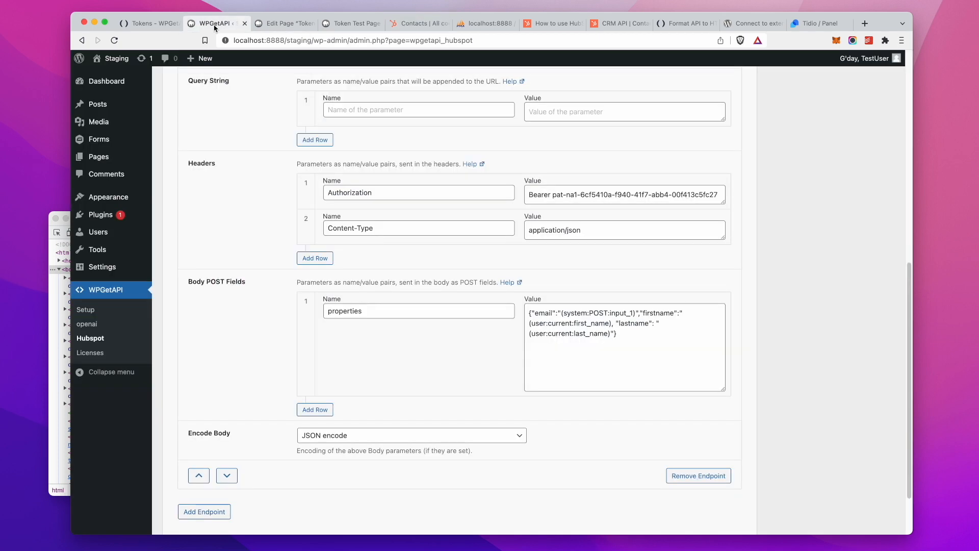
click(610, 324)
text(")
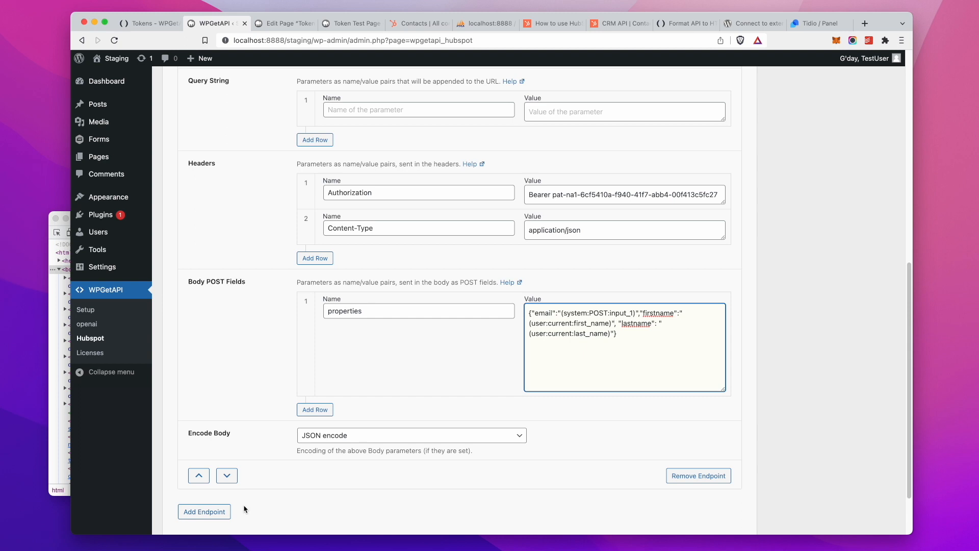
scroll(244, 504, down, 2)
click(174, 489)
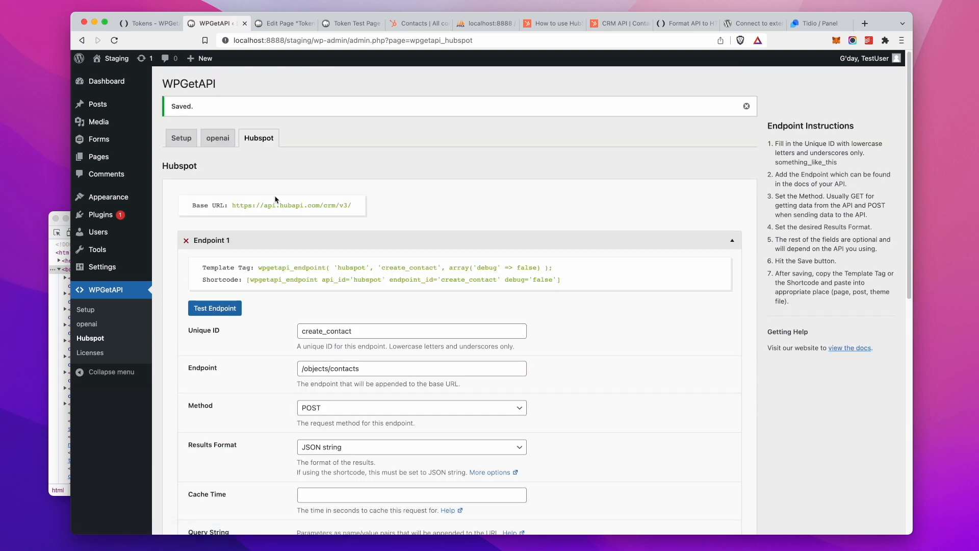
Reload the Token Test Page and submit the form with a new test email address.
click(350, 24)
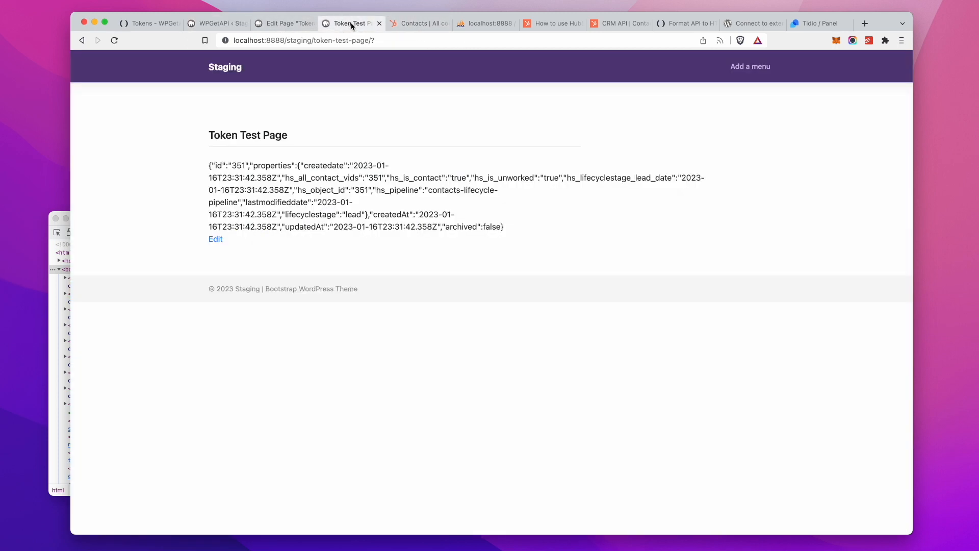
click(386, 40)
key(Return)
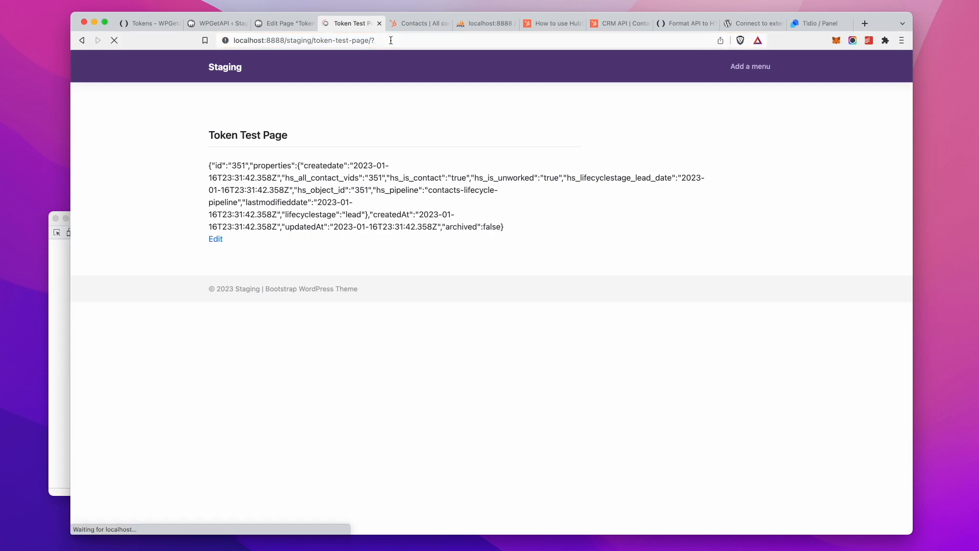
click(285, 184)
text(test)
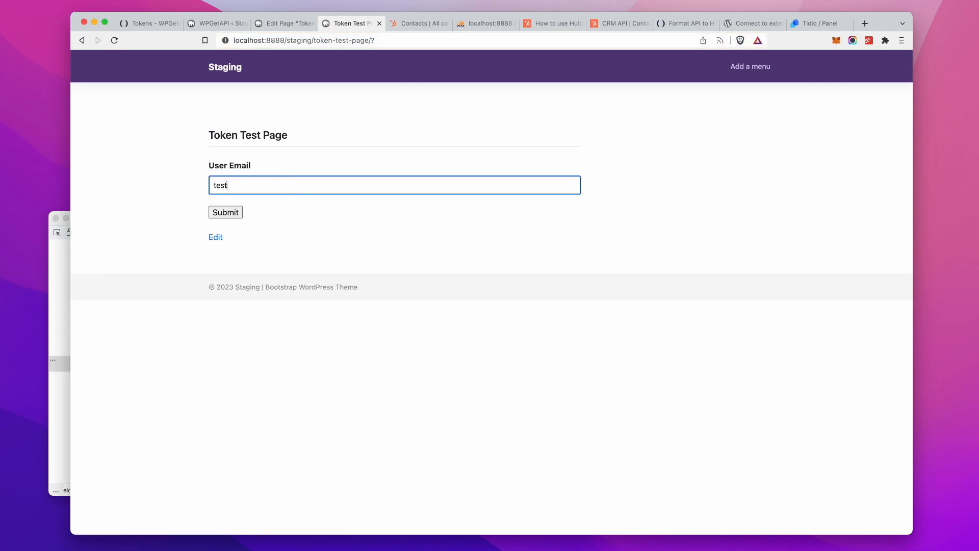
text(ing2@nowhere.com)
click(223, 217)
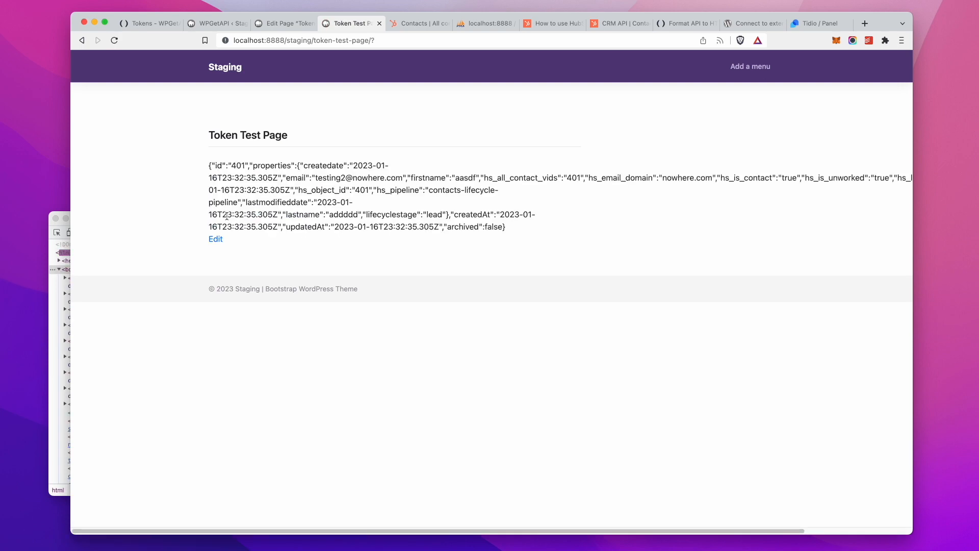
Check the returned email, firstname and lastname values in the HubSpot response.
drag(315, 178, 402, 178)
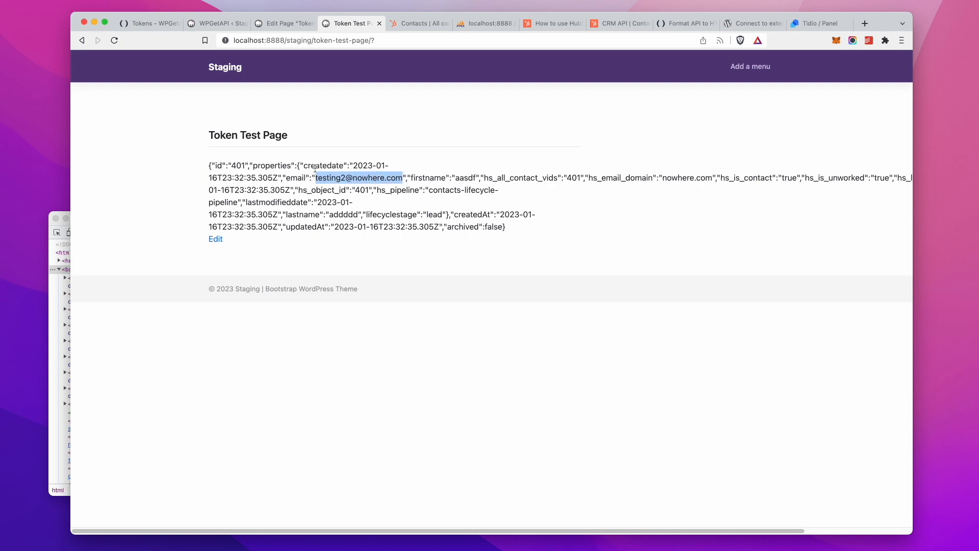
click(400, 168)
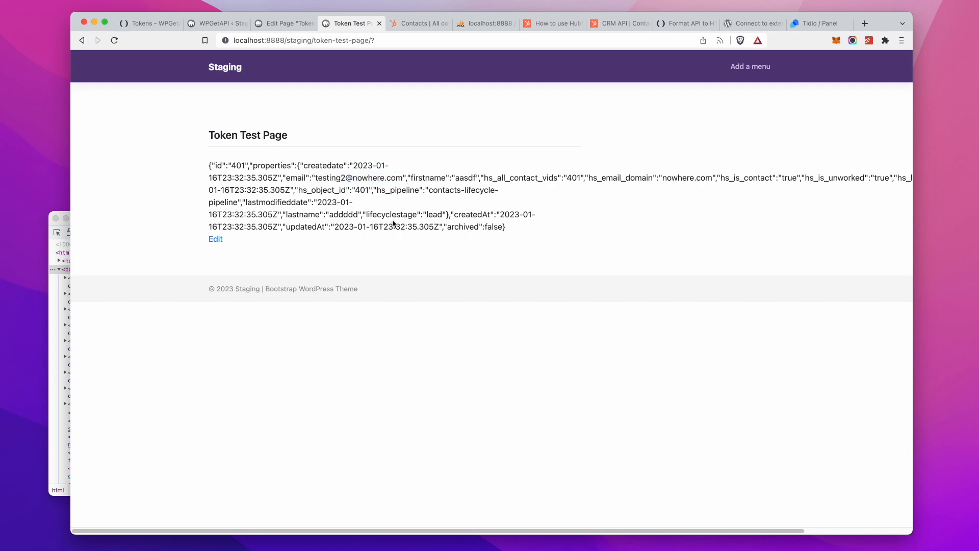
double_click(462, 180)
click(611, 196)
double_click(345, 214)
click(408, 23)
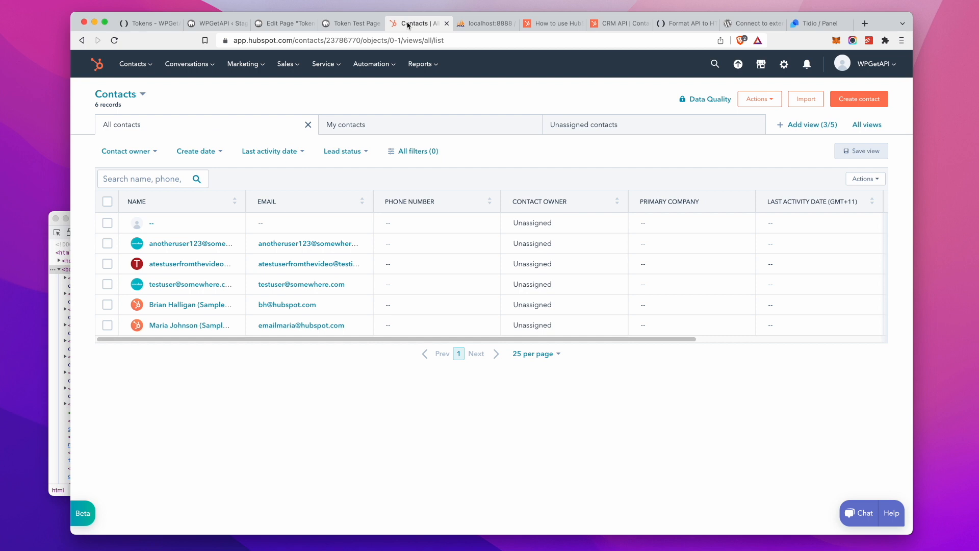
Refresh HubSpot contacts to show seven records with the new named contact, then browse the Tokens docs.
click(113, 40)
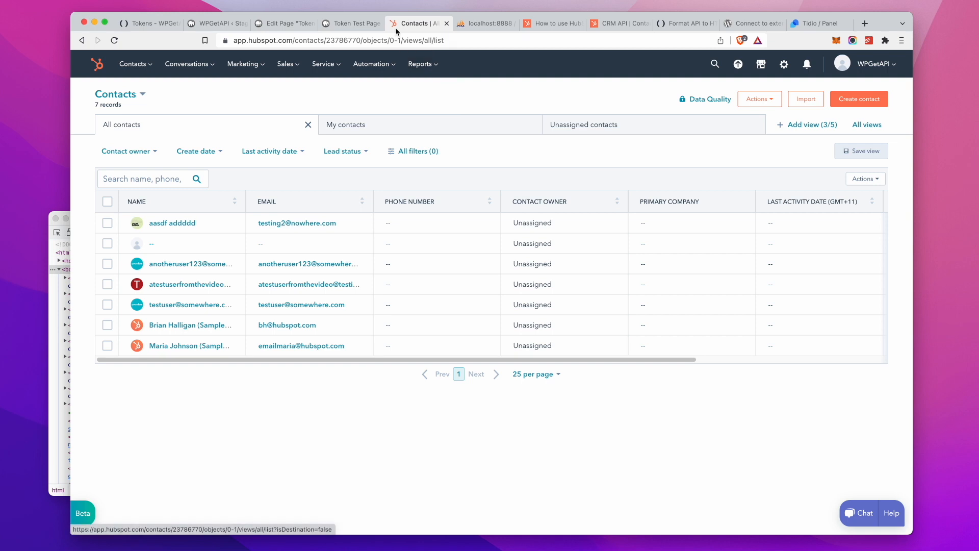
click(350, 23)
click(140, 23)
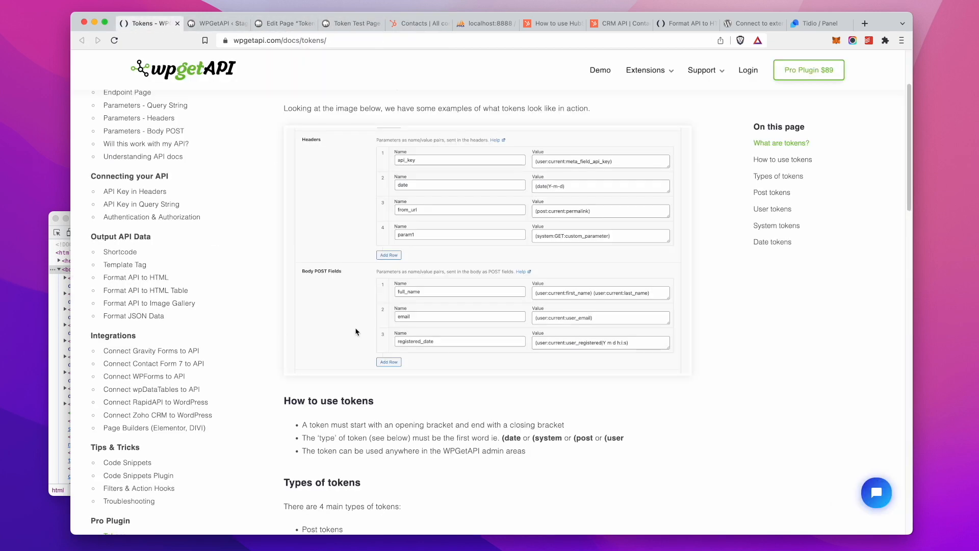
scroll(442, 332, down, 5)
scroll(441, 332, down, 1)
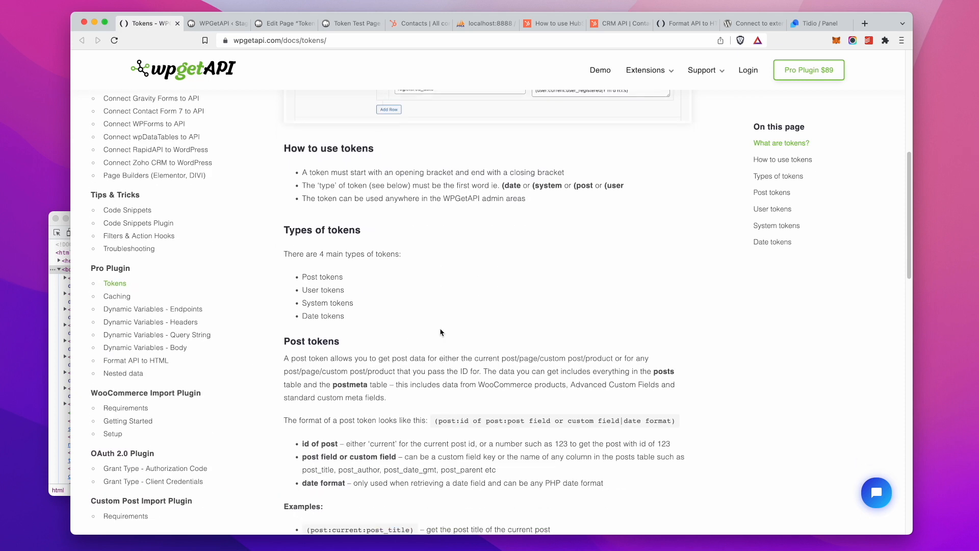
scroll(441, 332, up, 6)
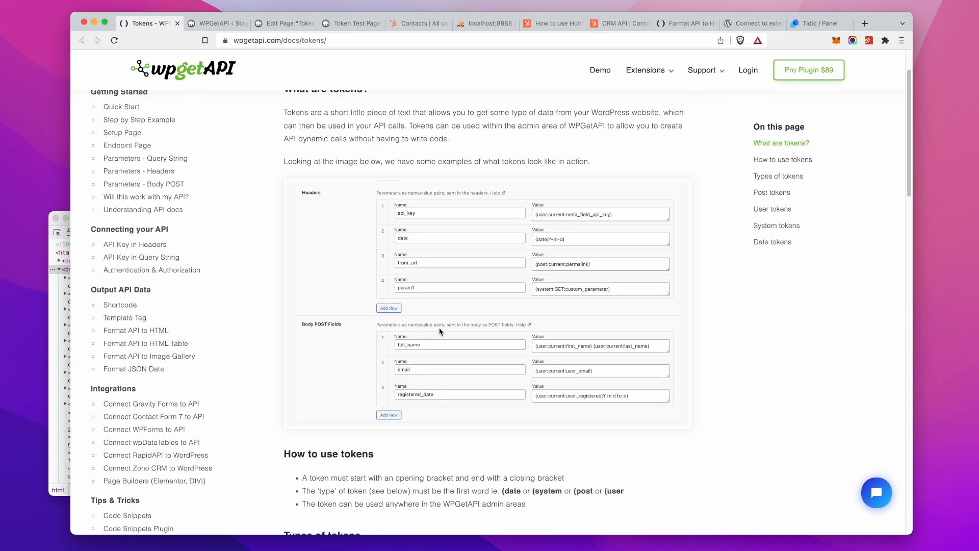